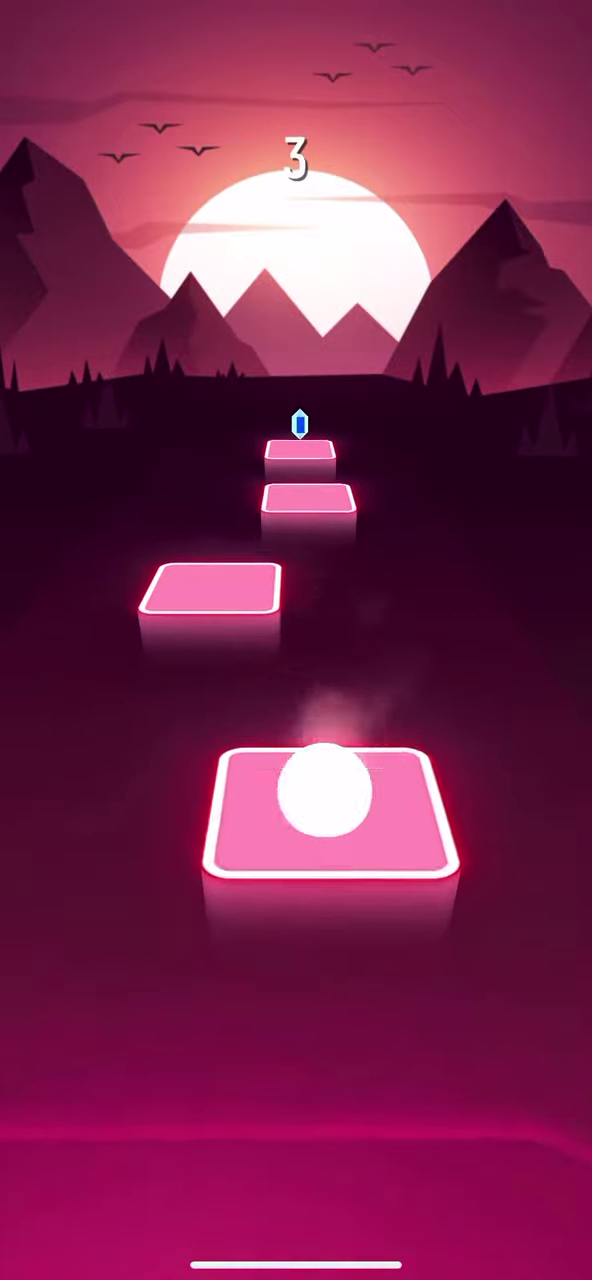
Steer the ball left and right across the tiles until the score passes 41 and the scenery turns purple.
{"action": "mouse_move", "coordinate": [323, 1000]}
{"action": "left_mouse_down"}
{"action": "mouse_move", "coordinate": [163, 1000]}
{"action": "mouse_move", "coordinate": [326, 1000]}
{"action": "left_mouse_up"}
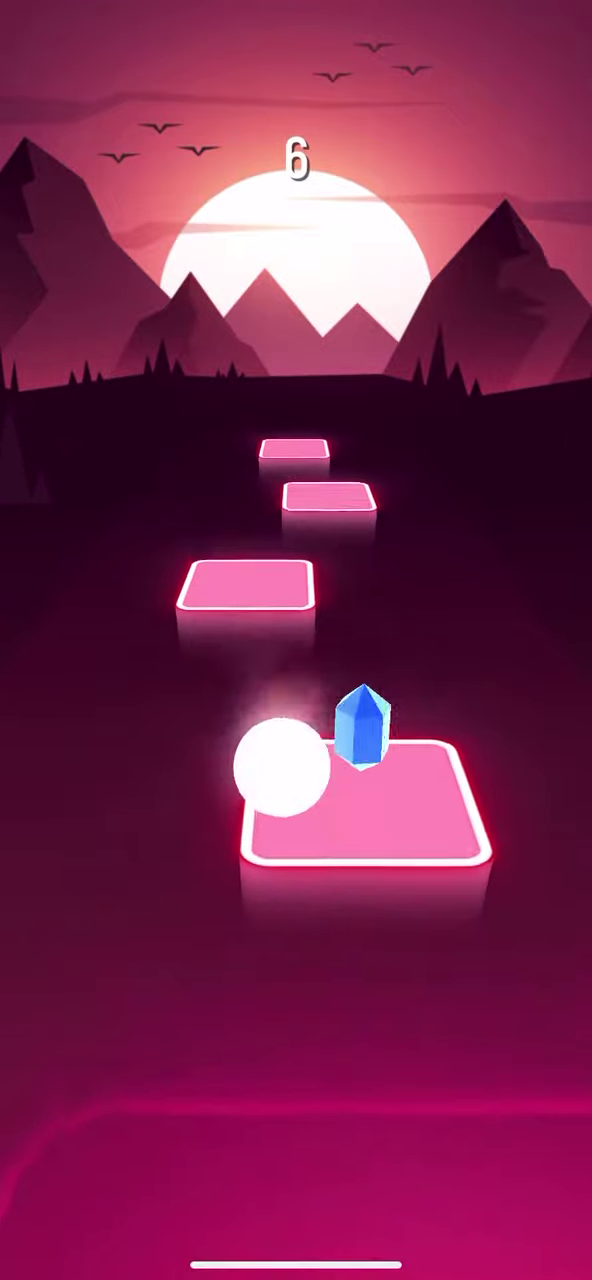
{"action": "mouse_move", "coordinate": [282, 1000]}
{"action": "left_mouse_down"}
{"action": "mouse_move", "coordinate": [200, 1000]}
{"action": "mouse_move", "coordinate": [392, 1000]}
{"action": "mouse_move", "coordinate": [381, 1000]}
{"action": "left_mouse_up"}
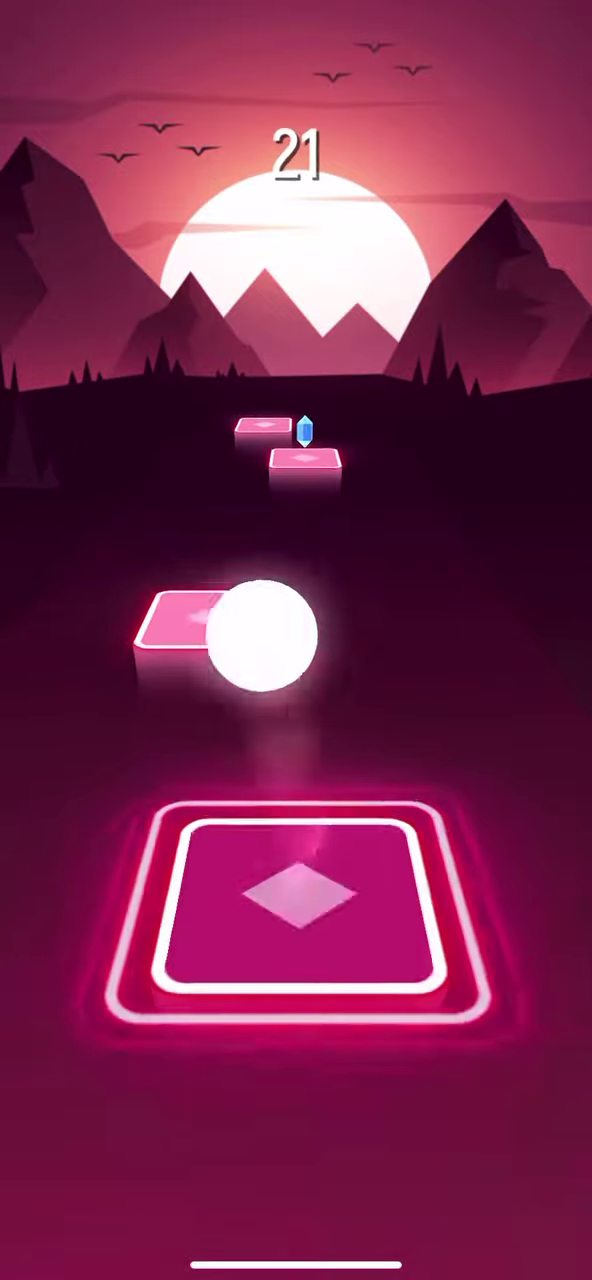
{"action": "mouse_move", "coordinate": [262, 1000]}
{"action": "left_mouse_down"}
{"action": "mouse_move", "coordinate": [229, 1000]}
{"action": "mouse_move", "coordinate": [416, 1000]}
{"action": "left_mouse_up"}
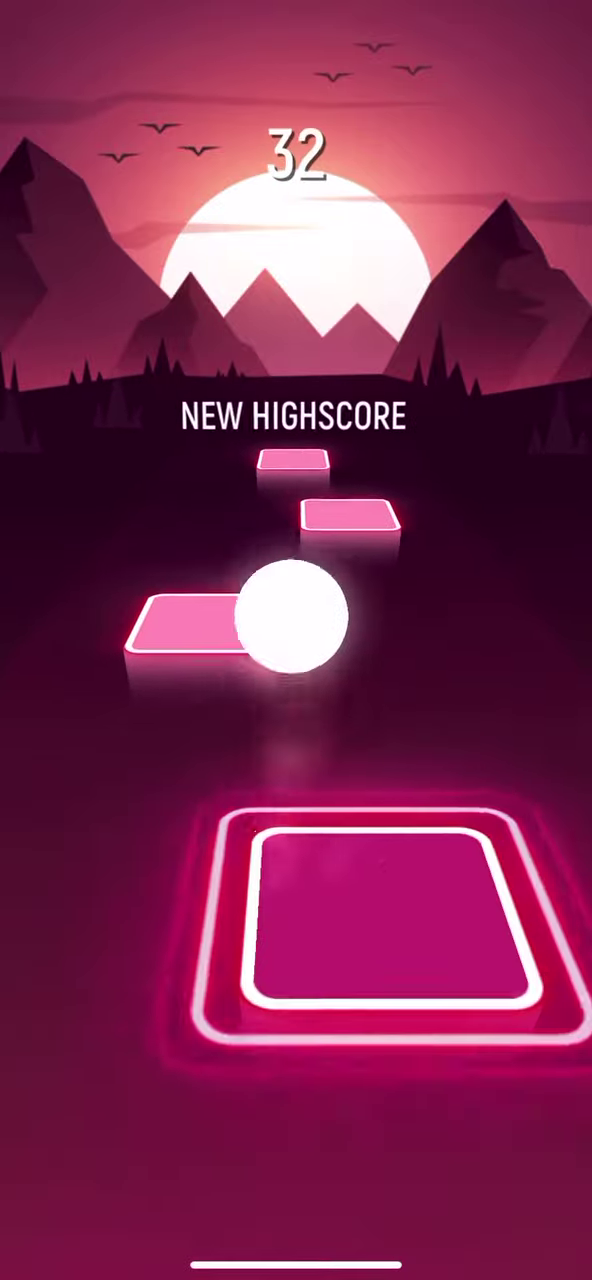
{"action": "mouse_move", "coordinate": [291, 1000]}
{"action": "left_mouse_down"}
{"action": "mouse_move", "coordinate": [246, 1000]}
{"action": "mouse_move", "coordinate": [375, 1000]}
{"action": "left_mouse_up"}
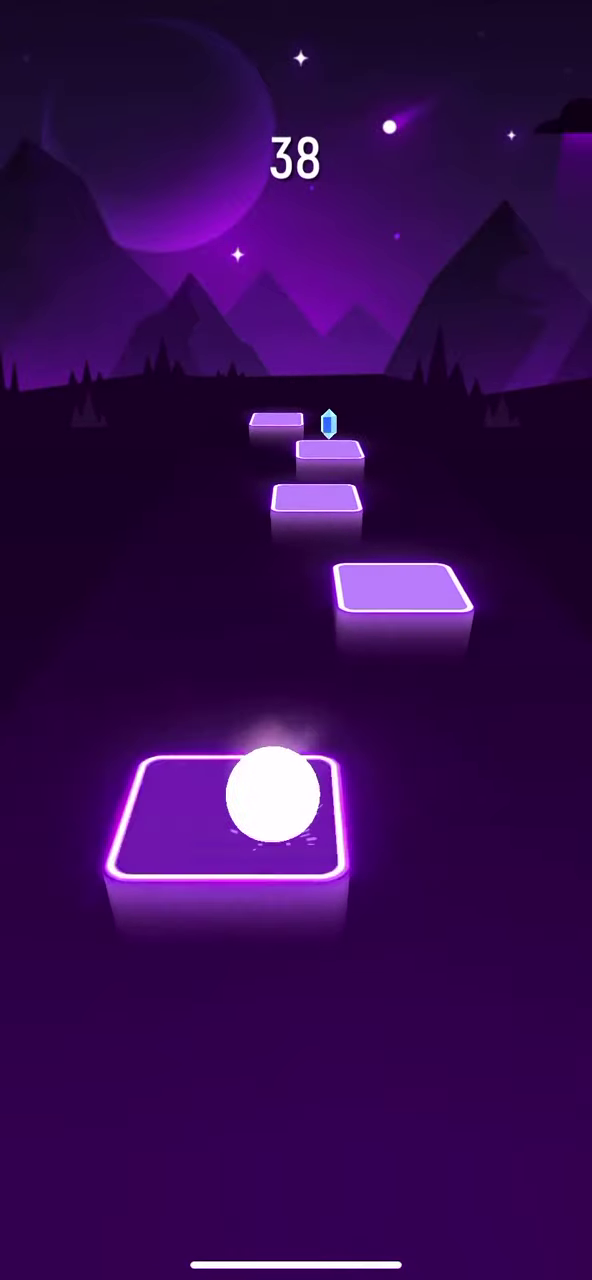
{"action": "mouse_move", "coordinate": [272, 1000]}
{"action": "left_mouse_down"}
{"action": "mouse_move", "coordinate": [409, 1000]}
{"action": "mouse_move", "coordinate": [272, 1000]}
{"action": "left_mouse_up"}
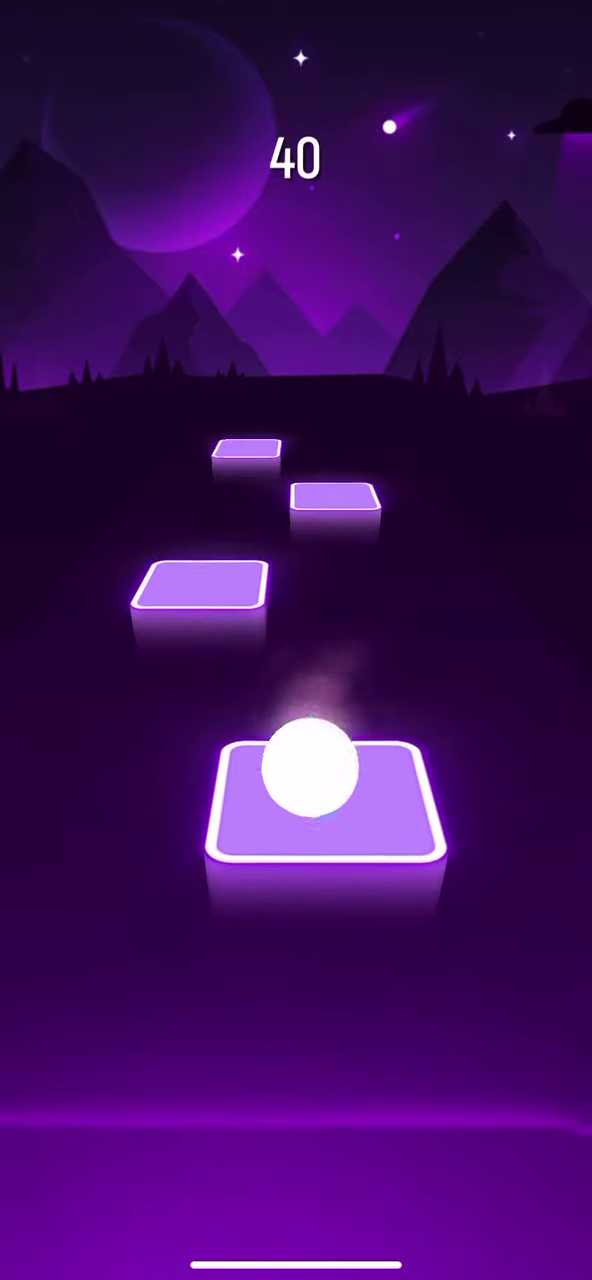
Land the ball on each left and right tile through the purple stage, reaching a score of 65.
{"action": "mouse_move", "coordinate": [310, 1000]}
{"action": "left_mouse_down"}
{"action": "mouse_move", "coordinate": [166, 1000]}
{"action": "mouse_move", "coordinate": [345, 1000]}
{"action": "left_mouse_up"}
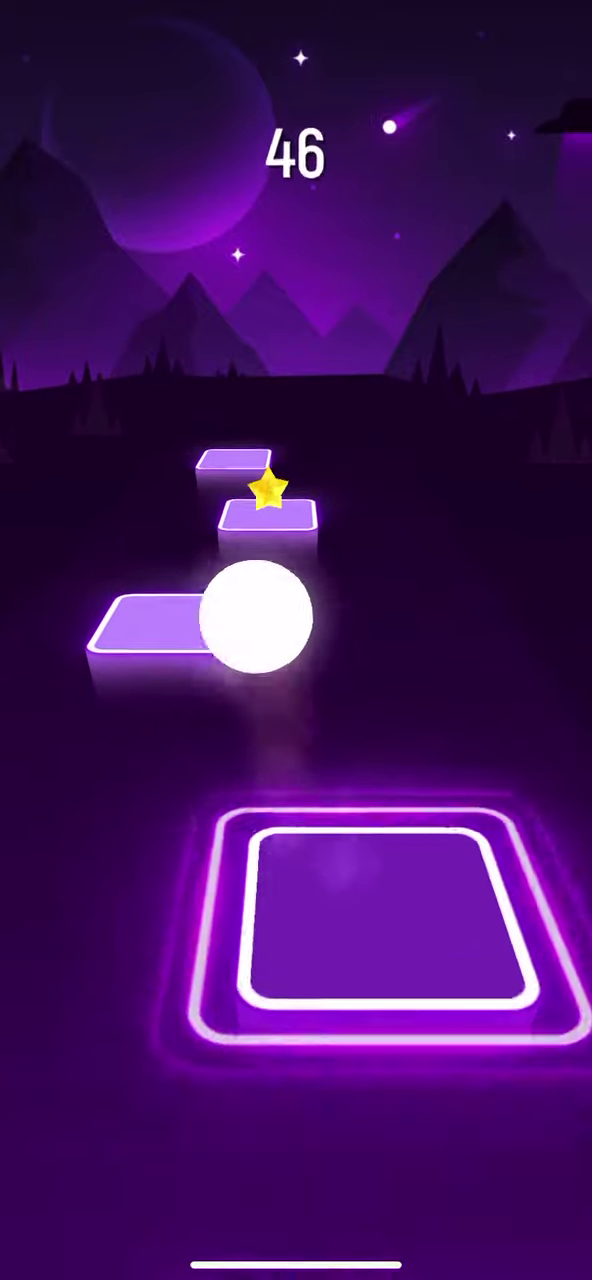
{"action": "left_click_drag", "start_coordinate": [272, 1000], "coordinate": [259, 1000]}
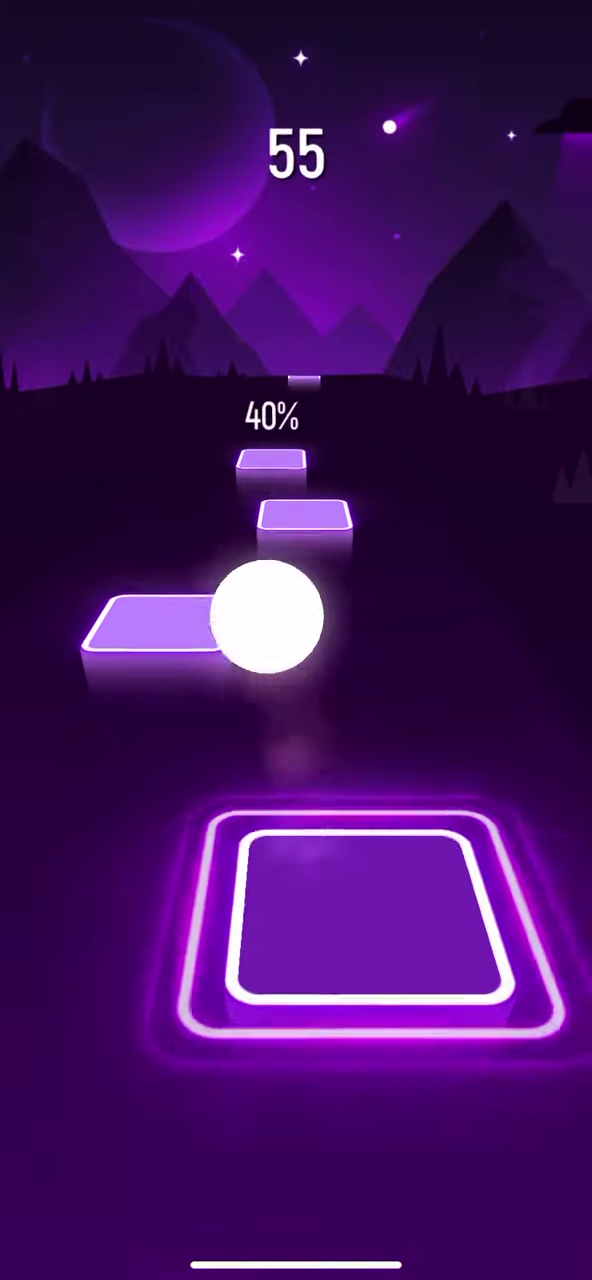
{"action": "left_click_drag", "start_coordinate": [268, 1000], "coordinate": [200, 1000]}
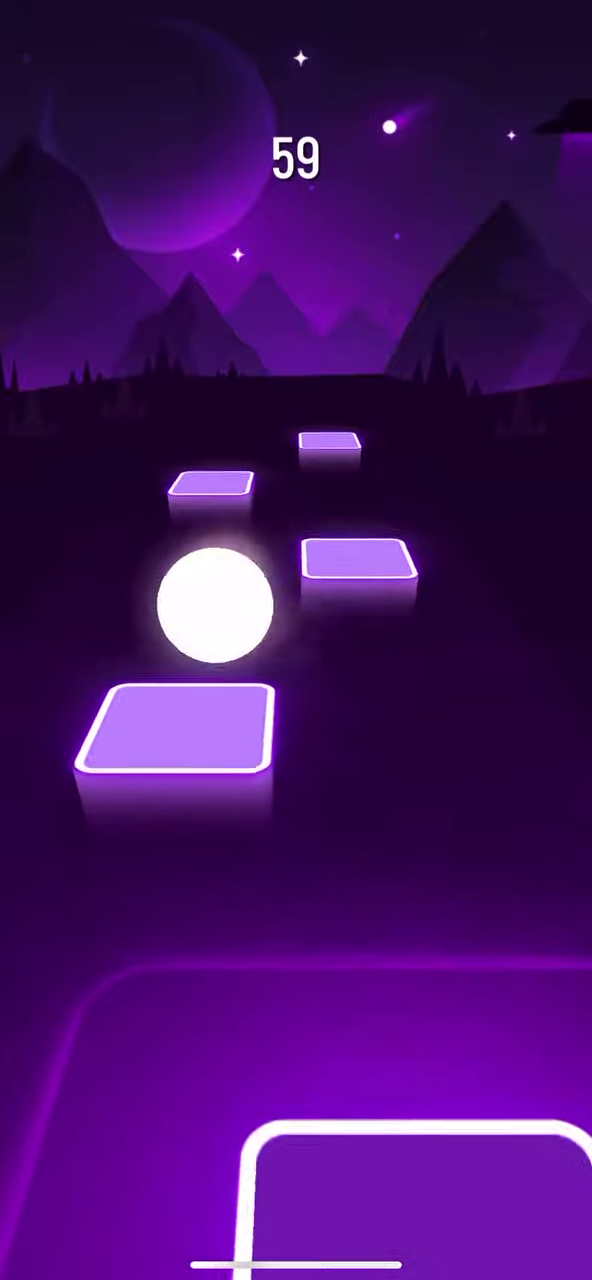
{"action": "mouse_move", "coordinate": [215, 1000]}
{"action": "left_mouse_down"}
{"action": "mouse_move", "coordinate": [400, 1000]}
{"action": "mouse_move", "coordinate": [149, 1000]}
{"action": "mouse_move", "coordinate": [468, 1000]}
{"action": "mouse_move", "coordinate": [172, 1000]}
{"action": "mouse_move", "coordinate": [226, 1000]}
{"action": "left_mouse_up"}
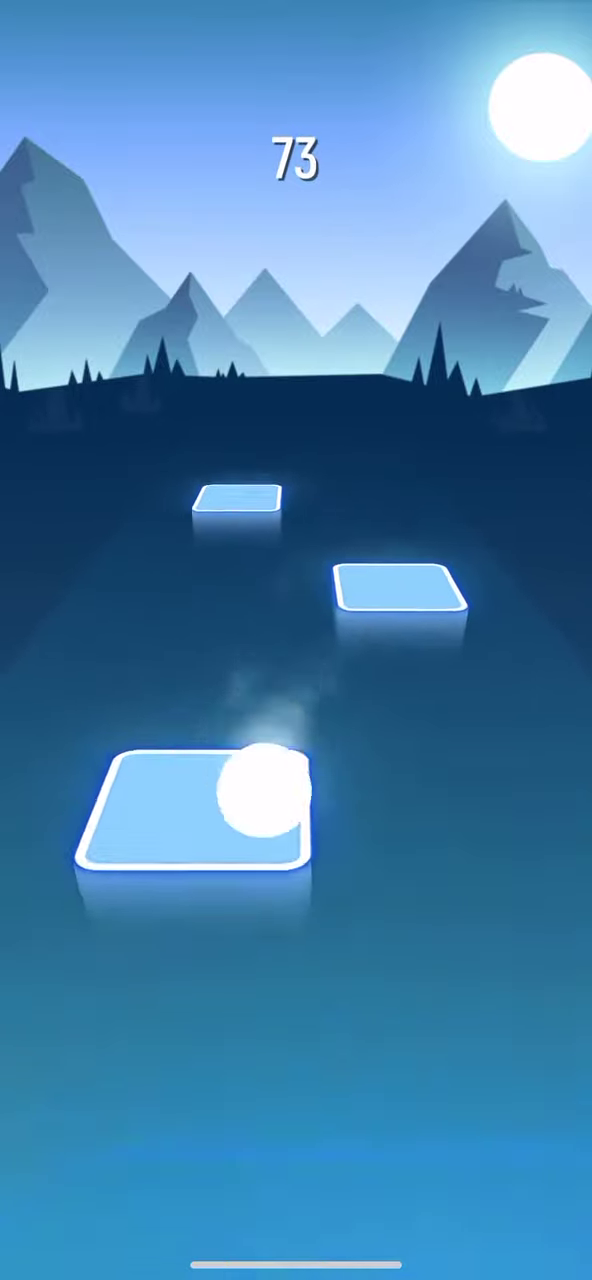
Sweep the ball across the blue-stage tiles to a score of 96 as the sunset returns.
{"action": "mouse_move", "coordinate": [263, 1000]}
{"action": "left_mouse_down"}
{"action": "mouse_move", "coordinate": [357, 1000]}
{"action": "mouse_move", "coordinate": [177, 1000]}
{"action": "mouse_move", "coordinate": [430, 1000]}
{"action": "left_mouse_up"}
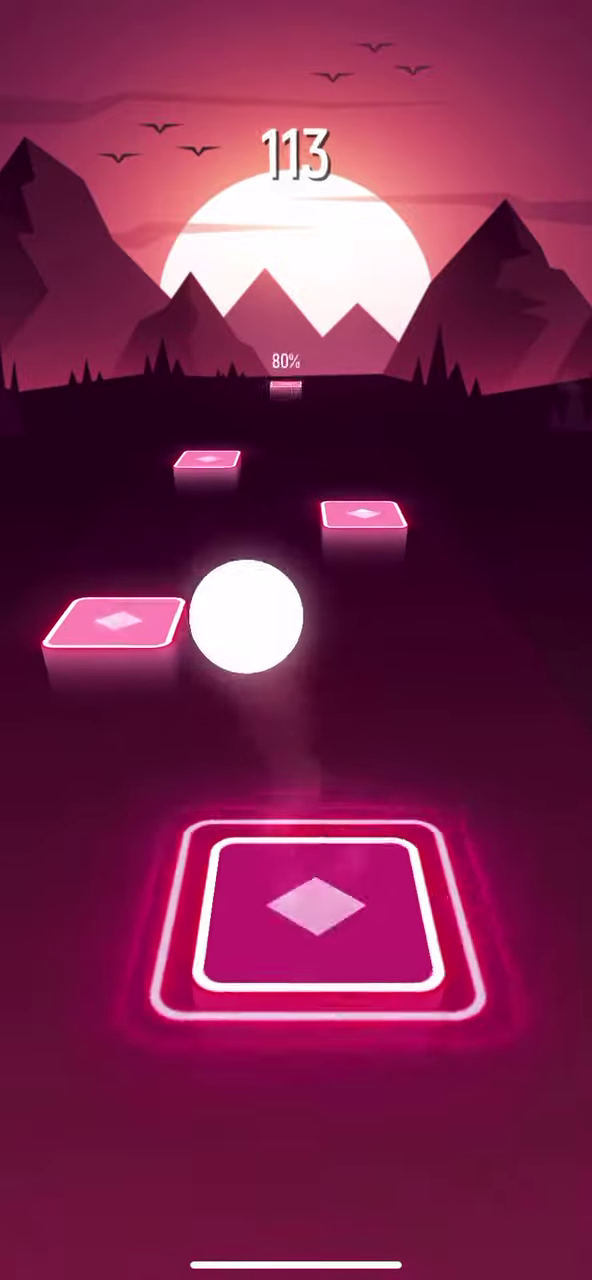
Guide the ball across alternating sunset-stage tiles until the score reaches 138 in the purple scene.
{"action": "mouse_move", "coordinate": [246, 1000]}
{"action": "left_mouse_down"}
{"action": "mouse_move", "coordinate": [163, 1000]}
{"action": "mouse_move", "coordinate": [506, 1000]}
{"action": "mouse_move", "coordinate": [120, 1000]}
{"action": "mouse_move", "coordinate": [513, 1000]}
{"action": "mouse_move", "coordinate": [123, 1000]}
{"action": "mouse_move", "coordinate": [466, 1000]}
{"action": "mouse_move", "coordinate": [143, 1000]}
{"action": "mouse_move", "coordinate": [450, 1000]}
{"action": "mouse_move", "coordinate": [163, 1000]}
{"action": "mouse_move", "coordinate": [420, 1000]}
{"action": "mouse_move", "coordinate": [257, 1000]}
{"action": "mouse_move", "coordinate": [378, 1000]}
{"action": "left_mouse_up"}
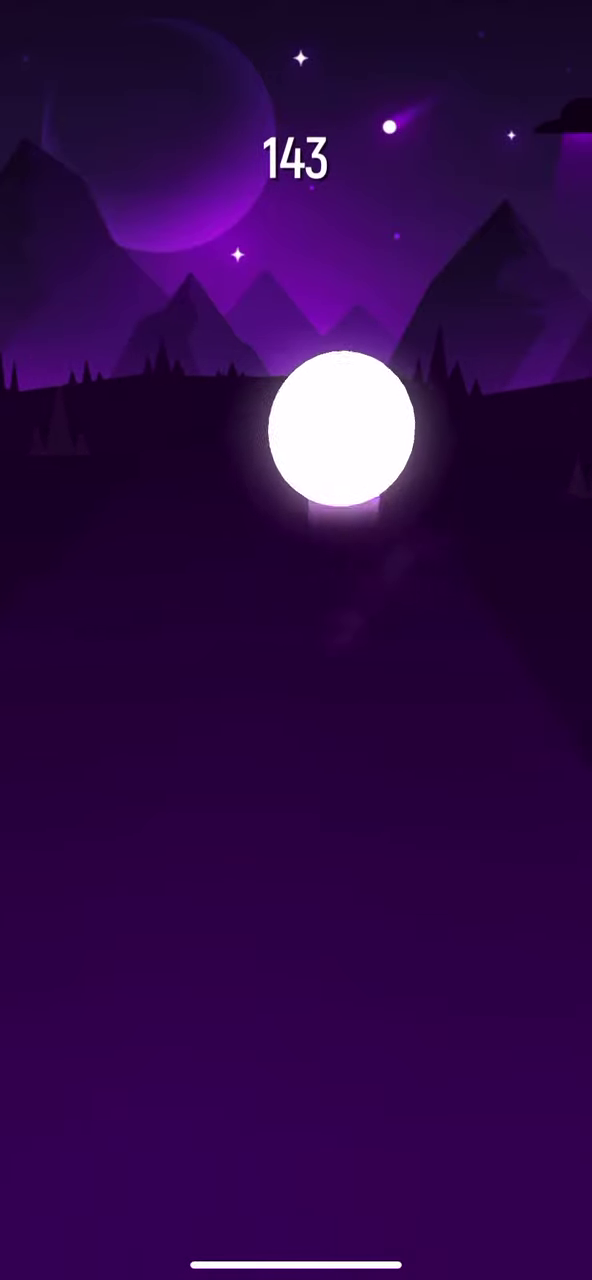
Land the ball on the song's last tiles, finishing at 145 or more.
{"action": "mouse_move", "coordinate": [320, 1000]}
{"action": "left_mouse_down"}
{"action": "mouse_move", "coordinate": [372, 1000]}
{"action": "mouse_move", "coordinate": [245, 1000]}
{"action": "mouse_move", "coordinate": [296, 1000]}
{"action": "left_mouse_up"}
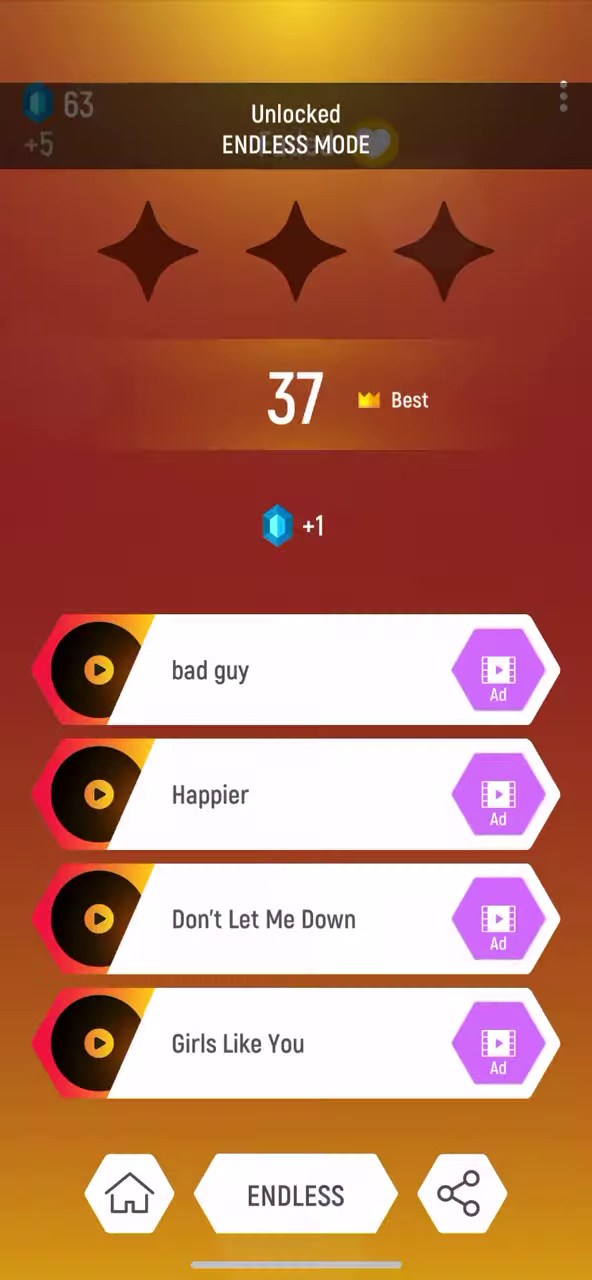